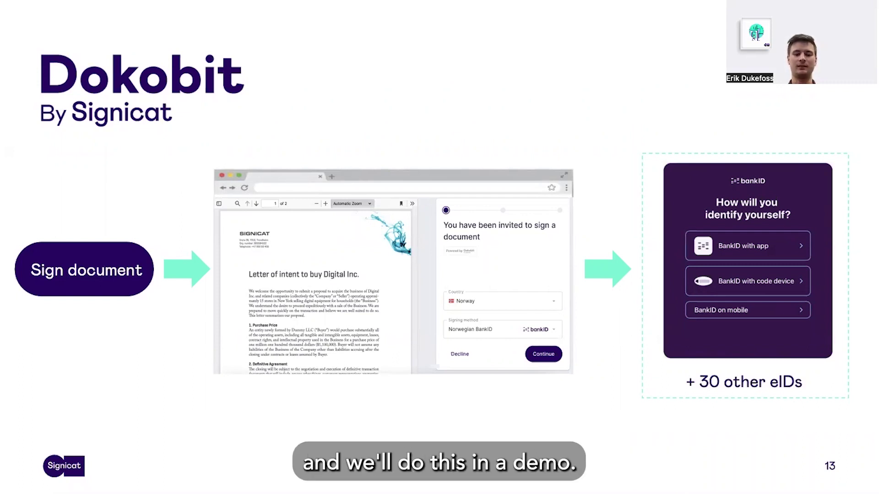
# Step: Switch from the slide presentation to the Dokobit Documents page
pyautogui.hotkey('ctrl', 'Right')
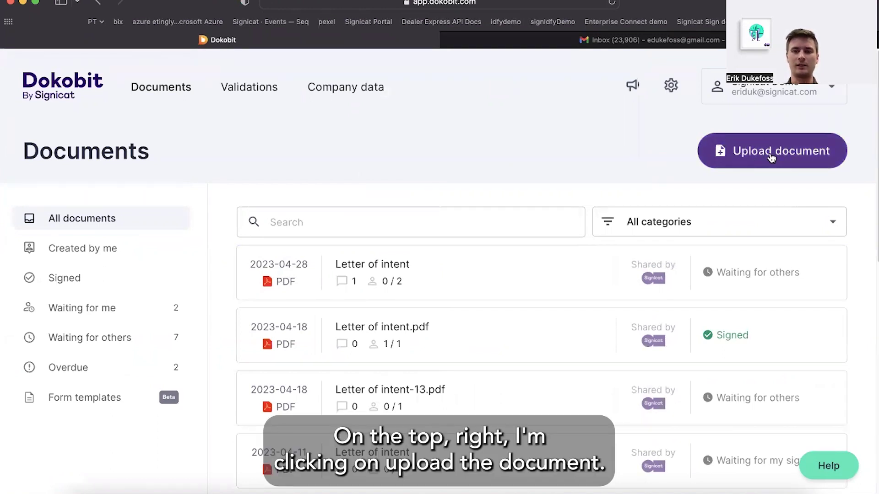
# Step: Start a new document upload from the Dokobit Documents page
pyautogui.click(772, 157)
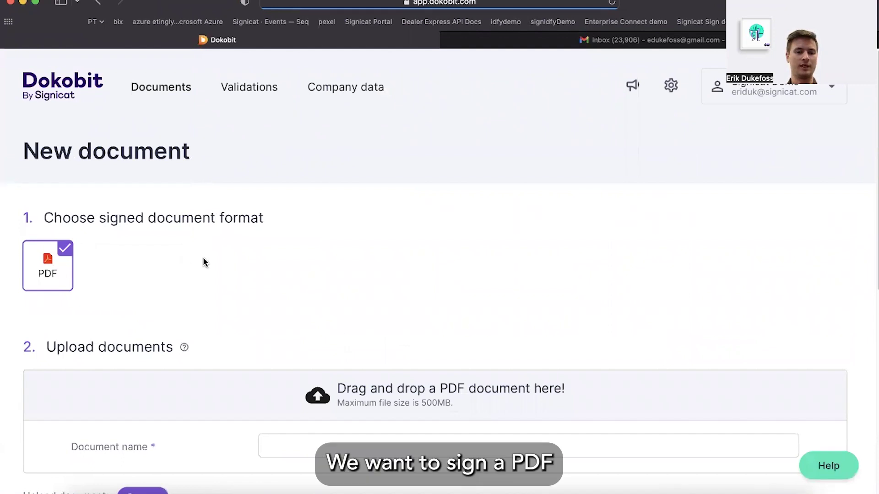
# Step: Upload Letter of intent.pdf and confirm the document name reads Letter of intent
pyautogui.scroll(-3, 202, 259)
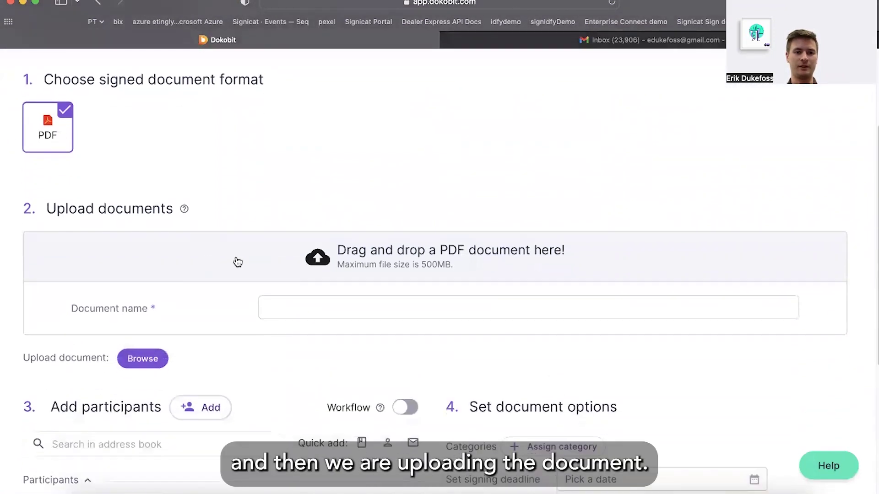
pyautogui.click(235, 261)
pyautogui.doubleClick(222, 227)
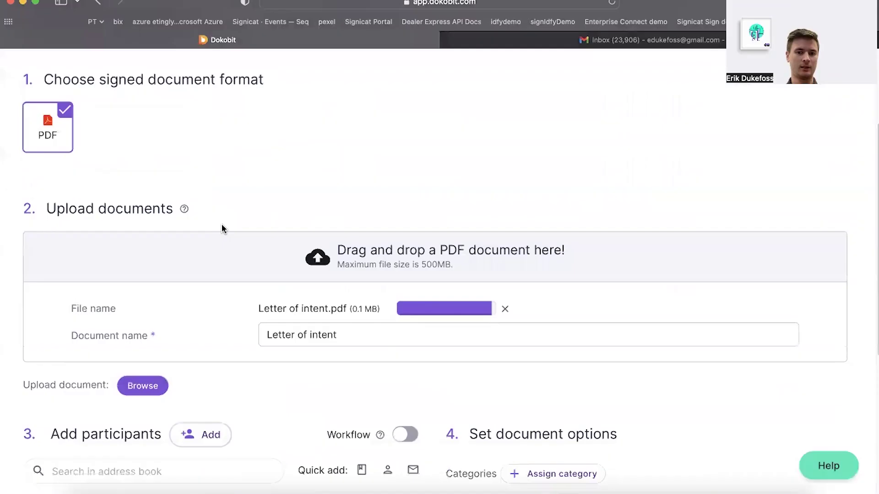
pyautogui.scroll(-2, 224, 277)
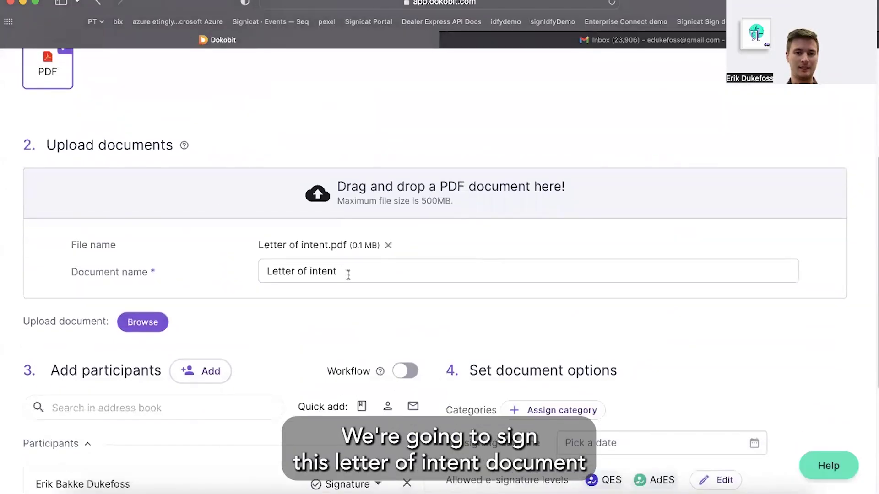
pyautogui.moveTo(348, 274); pyautogui.dragTo(257, 270)
pyautogui.click(231, 275)
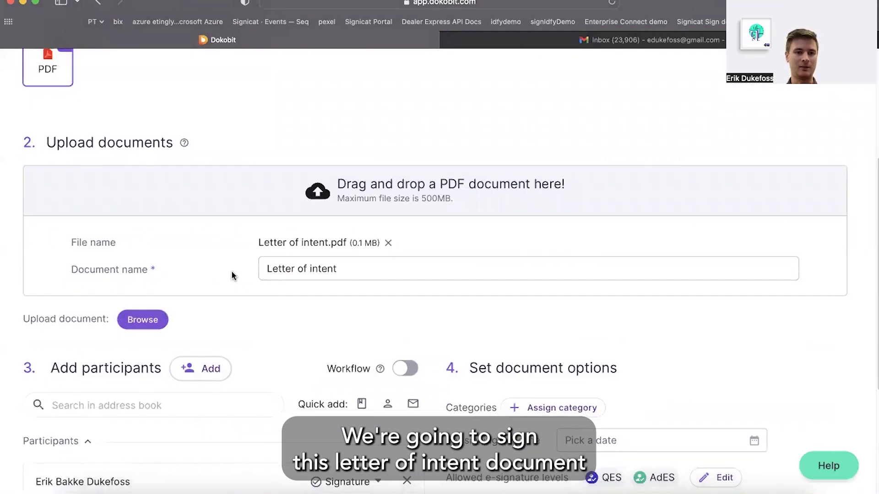
pyautogui.scroll(-5, 231, 274)
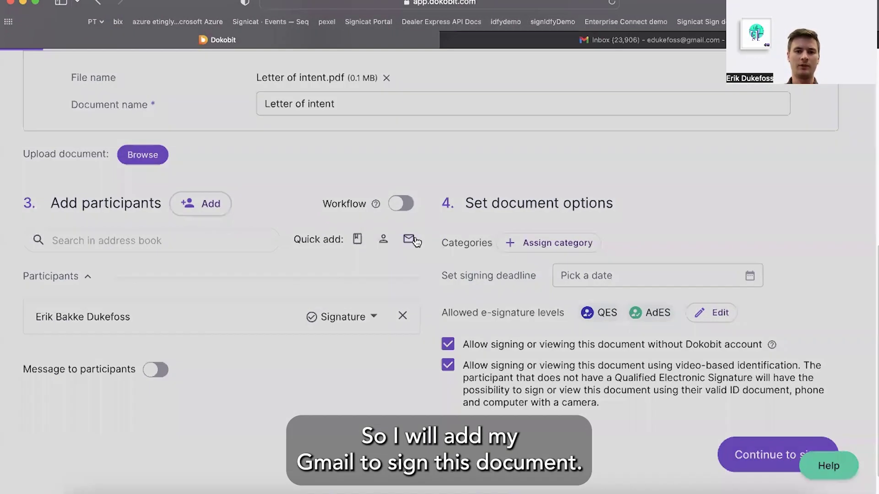
# Step: Add a signer by their e-mail address and remove the original first participant
pyautogui.click(414, 241)
pyautogui.click(349, 325)
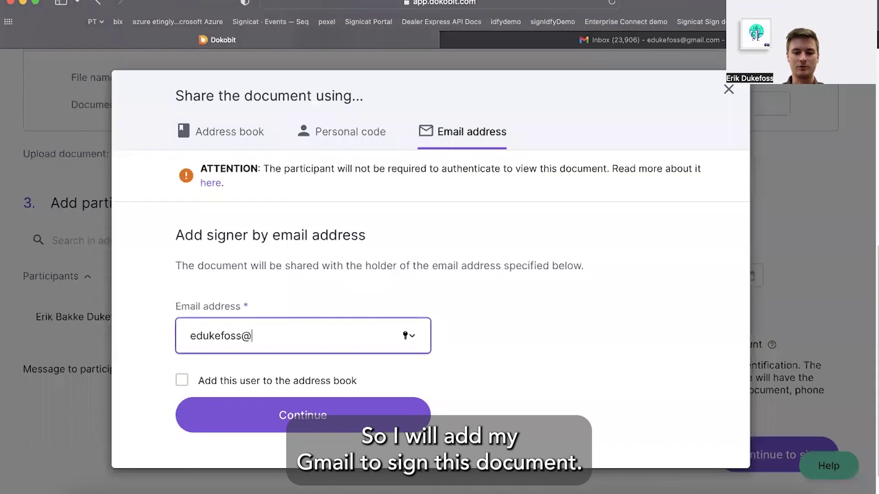
pyautogui.click(298, 414)
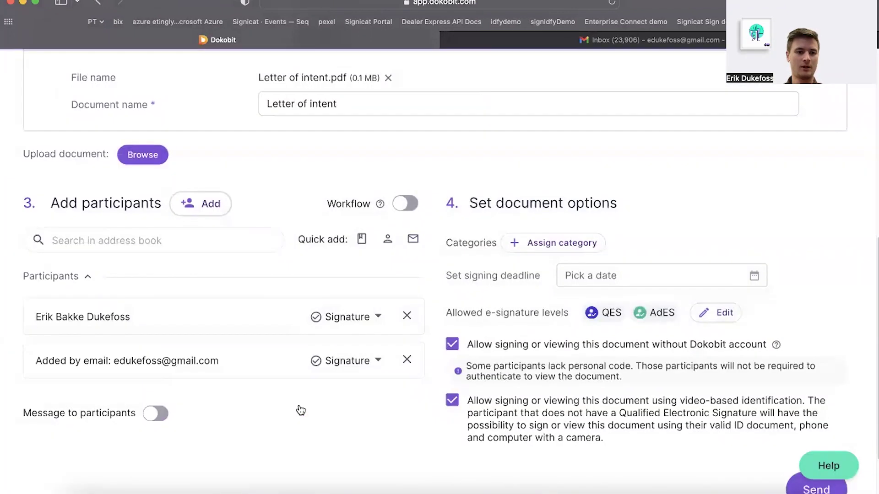
pyautogui.click(407, 315)
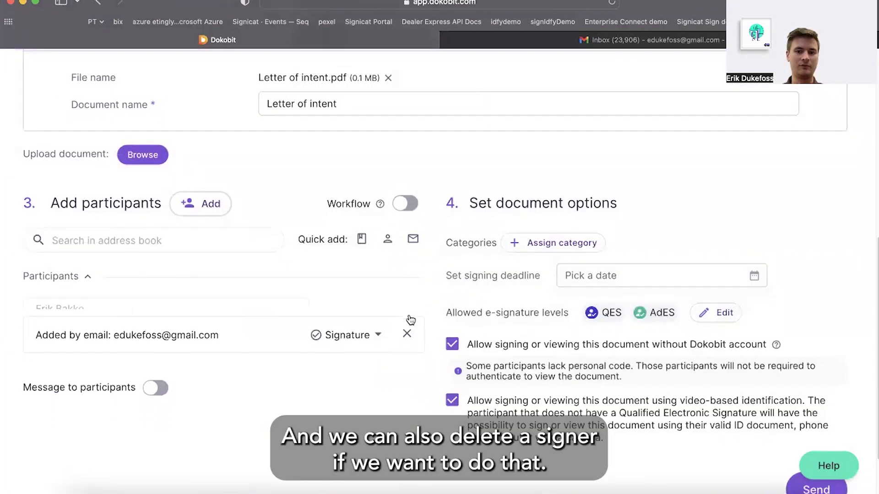
# Step: Add an address-book contact as second signer and turn on Workflow for ordered signing
pyautogui.click(141, 240)
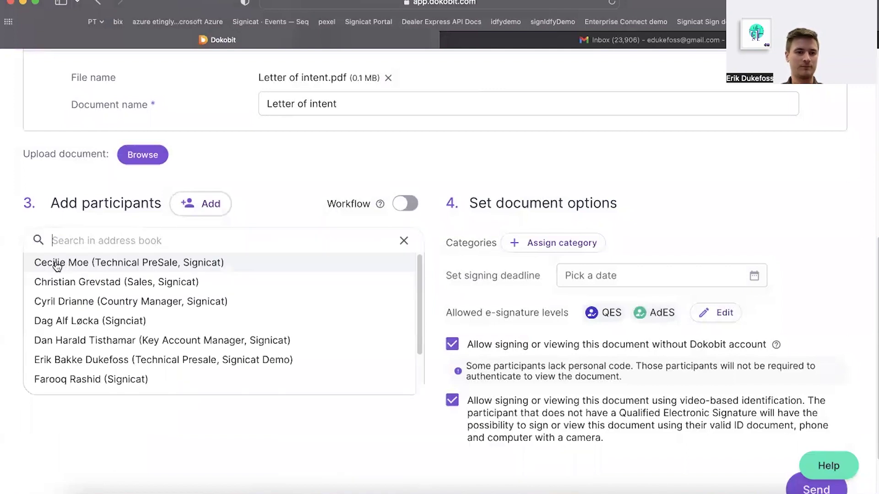
pyautogui.click(80, 267)
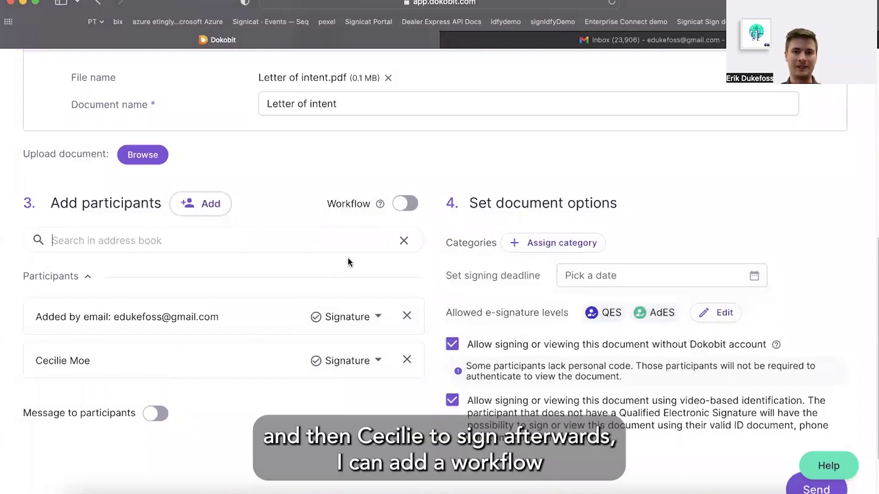
pyautogui.click(406, 208)
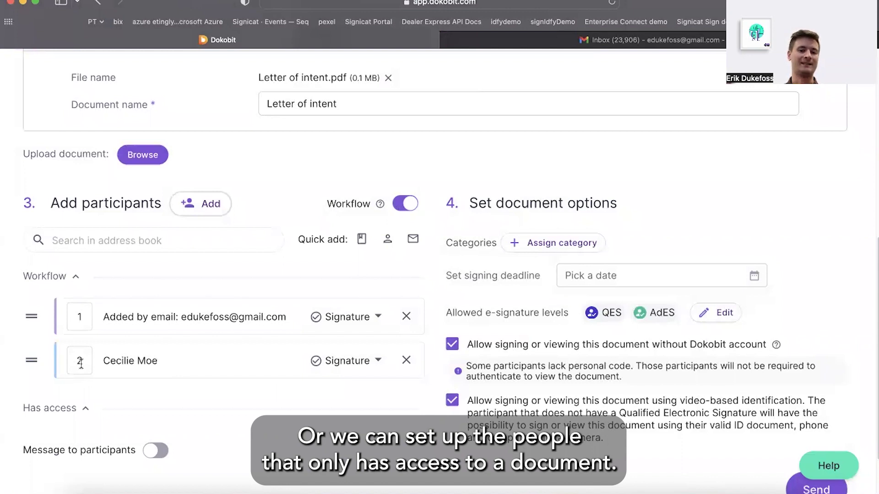
pyautogui.scroll(-2, 81, 363)
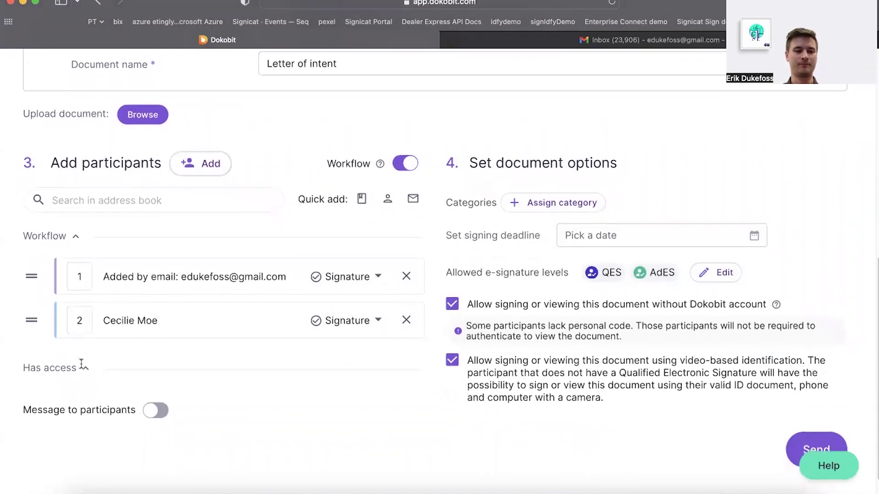
# Step: Enable Message to participants with the text 'Hello, please sign this document'
pyautogui.click(156, 409)
pyautogui.scroll(-2, 225, 398)
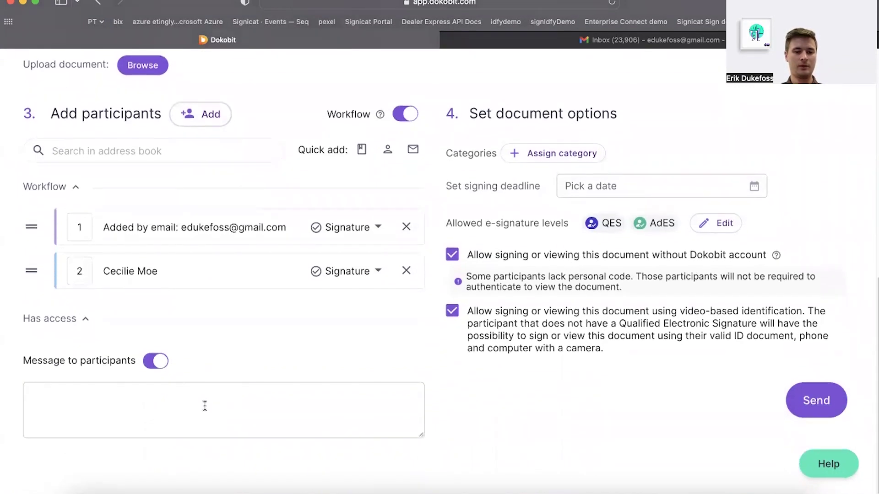
pyautogui.click(204, 406)
pyautogui.write('Hello')
pyautogui.press('BackSpace')
pyautogui.press('BackSpace')
pyautogui.press('BackSpace')
pyautogui.write('llo, please sign this document')
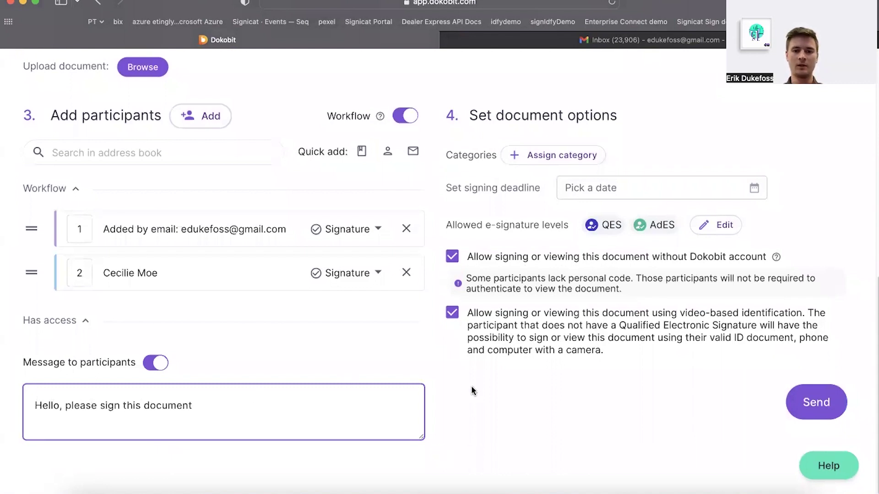
pyautogui.click(472, 387)
pyautogui.scroll(1, 472, 388)
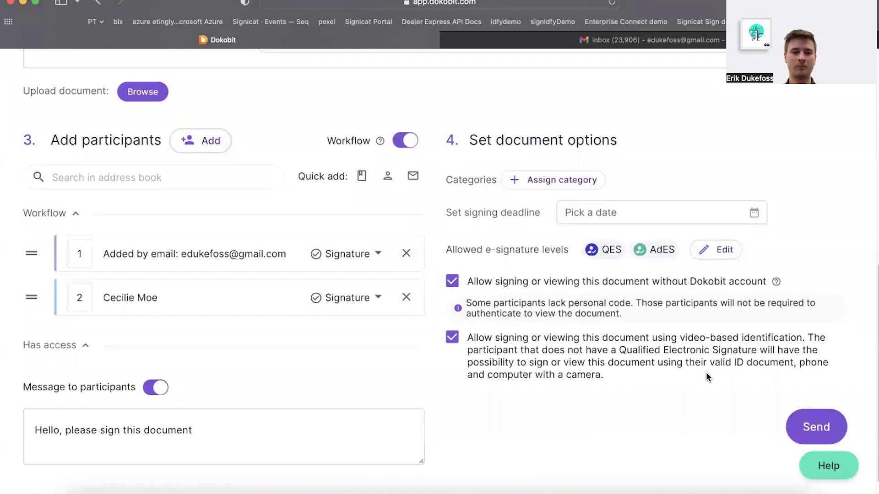
# Step: Send the Letter of intent and scroll its overview down to the Participants list
pyautogui.click(821, 431)
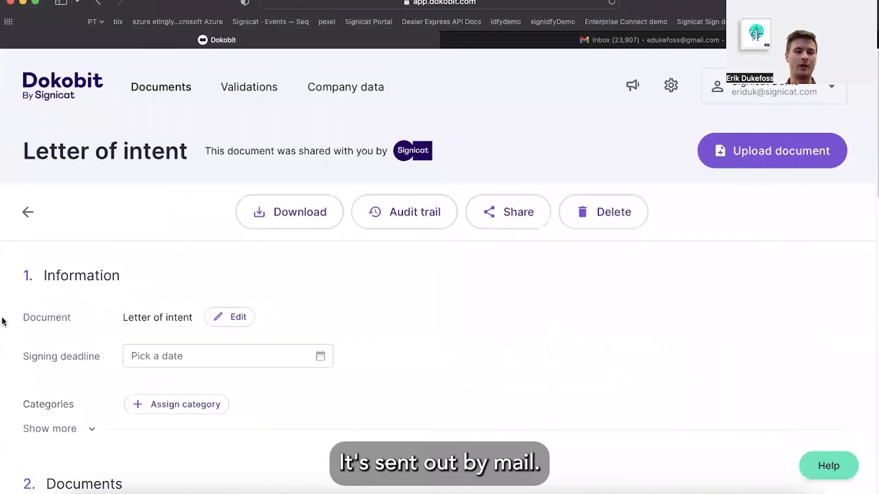
pyautogui.scroll(-3, 3, 321)
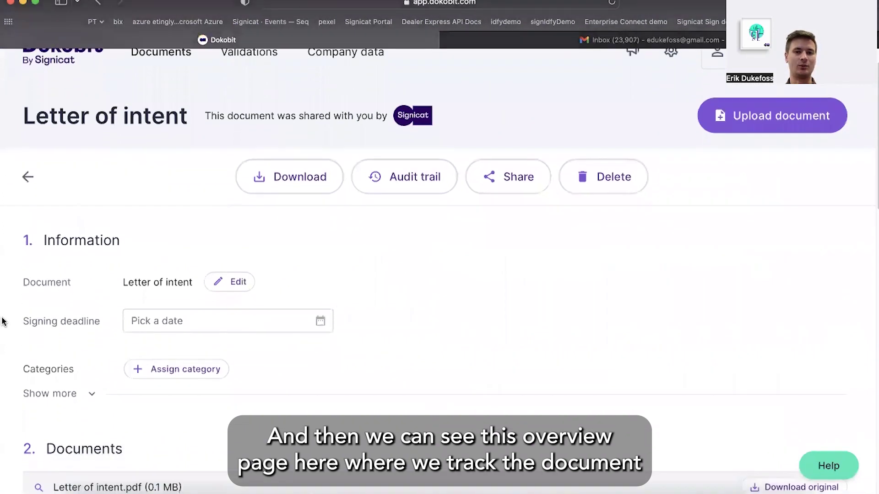
pyautogui.scroll(-5, 2, 322)
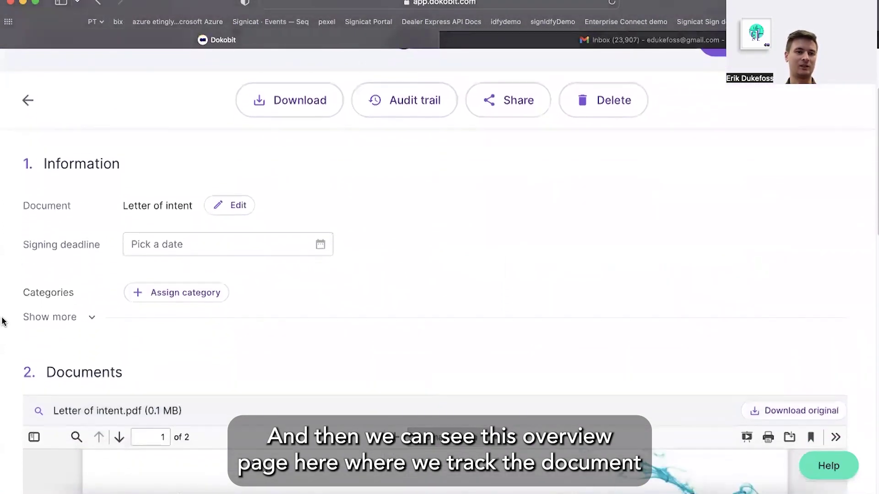
pyautogui.scroll(-6, 2, 321)
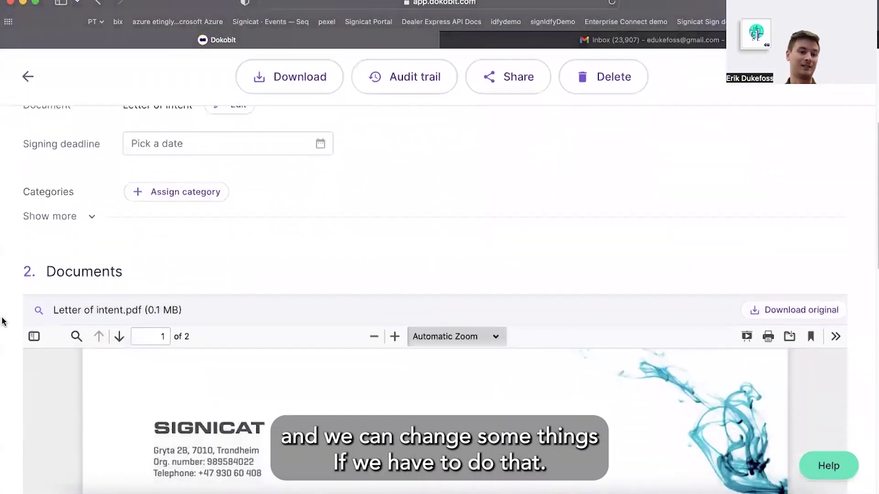
pyautogui.scroll(-20, 3, 321)
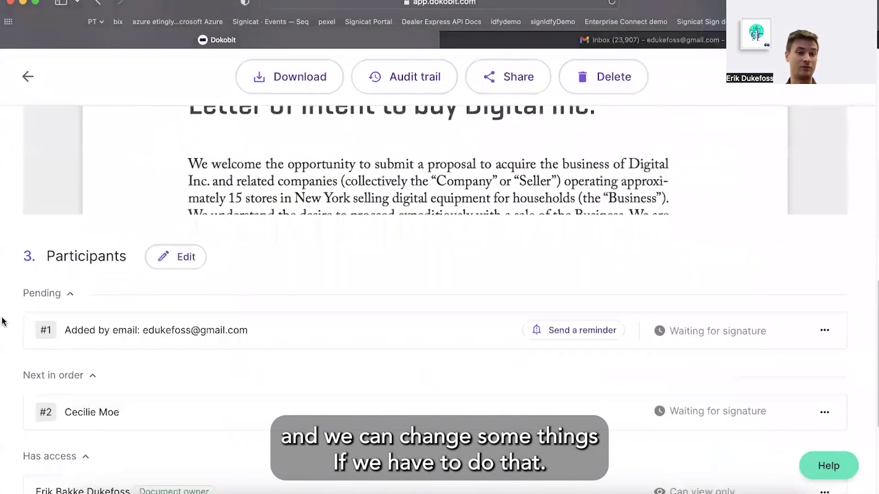
pyautogui.scroll(-1, 2, 322)
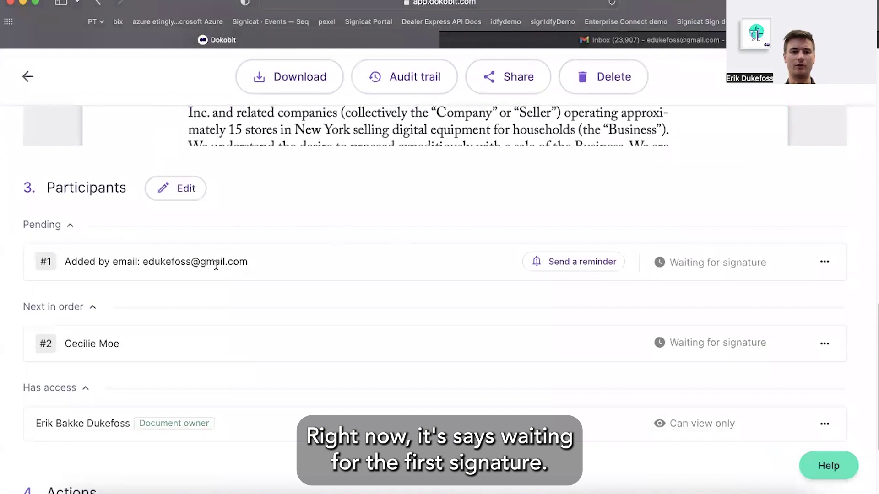
pyautogui.click(556, 43)
# Step: In Gmail, open the Dokobit signing invitation, check its custom message, and launch Review and sign
pyautogui.click(208, 103)
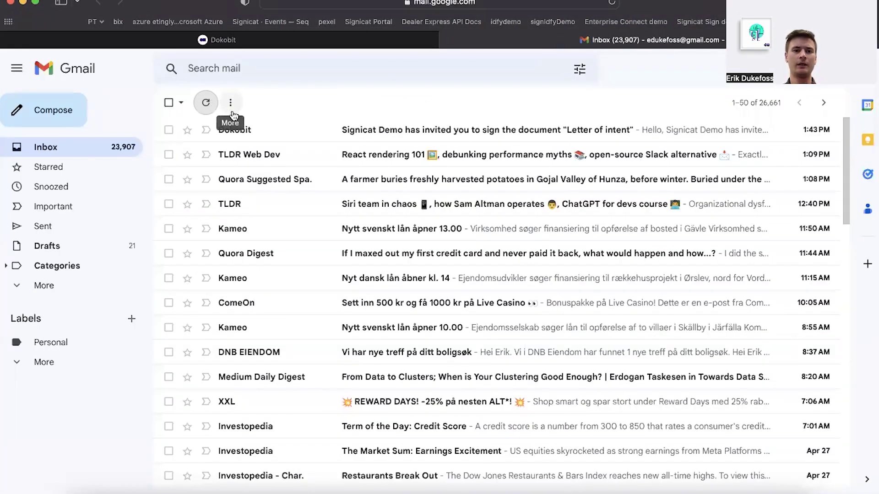
pyautogui.click(277, 132)
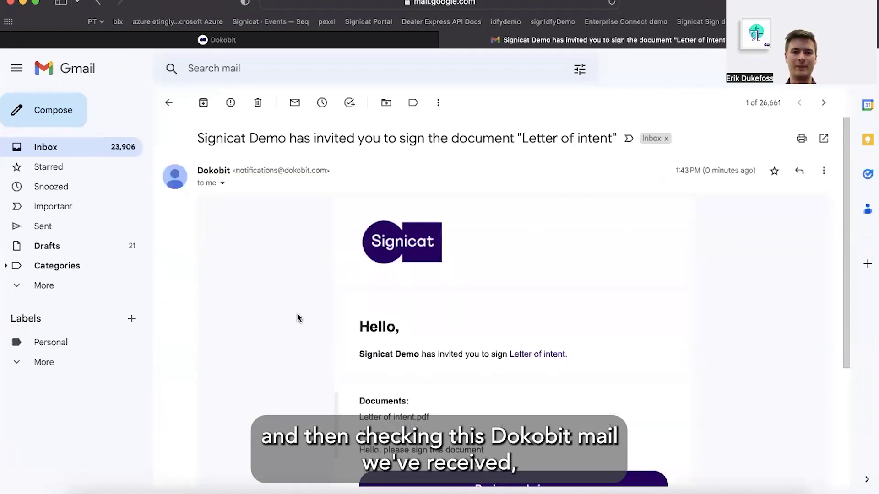
pyautogui.scroll(-3, 298, 316)
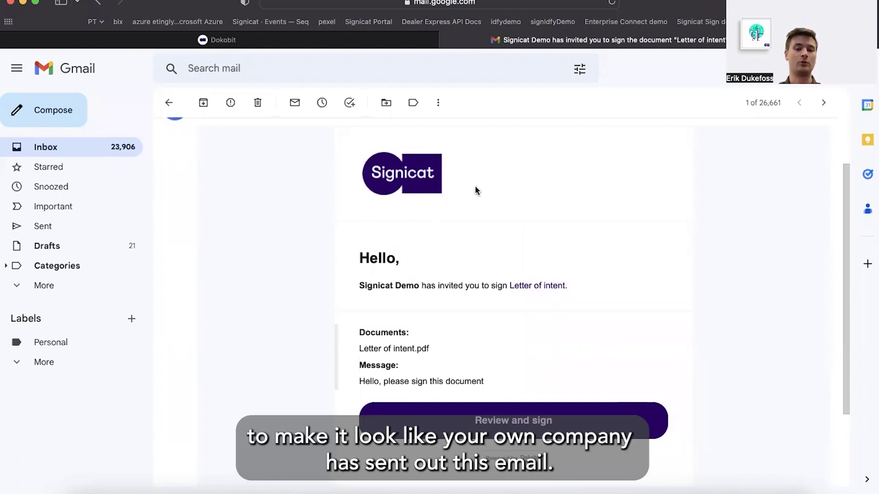
pyautogui.scroll(1, 497, 218)
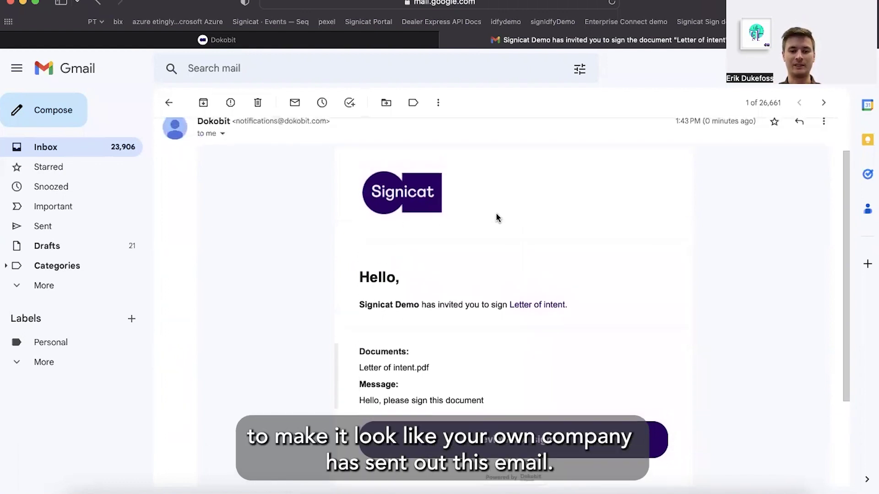
pyautogui.scroll(-2, 498, 218)
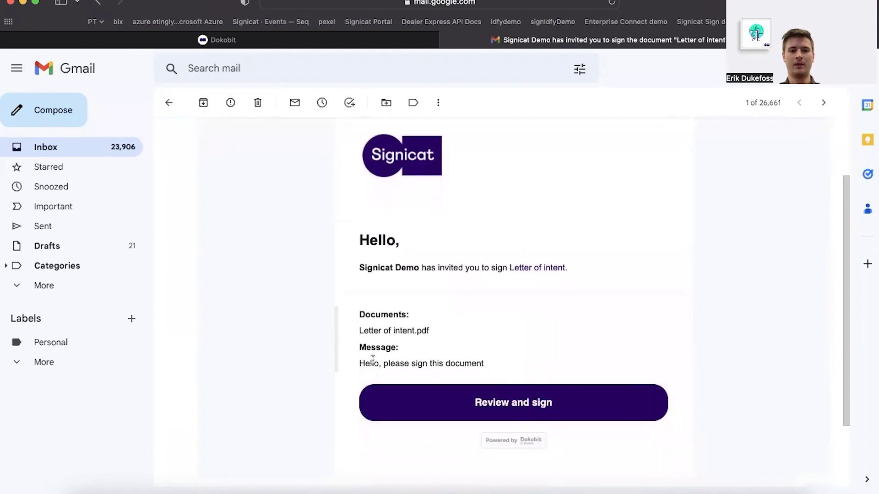
pyautogui.moveTo(361, 363); pyautogui.dragTo(413, 363)
pyautogui.click(433, 361)
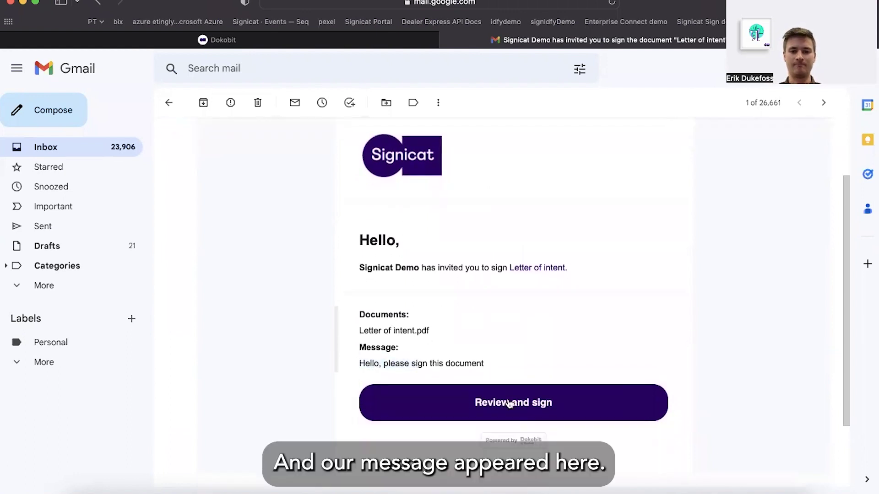
pyautogui.click(530, 407)
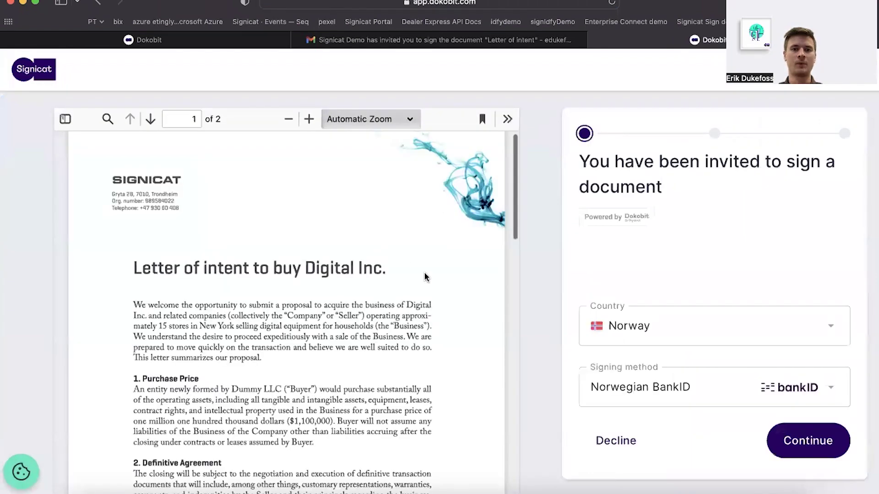
# Step: Keep Norway with Norwegian BankID as the signing method and continue to BankID login
pyautogui.scroll(-4, 441, 268)
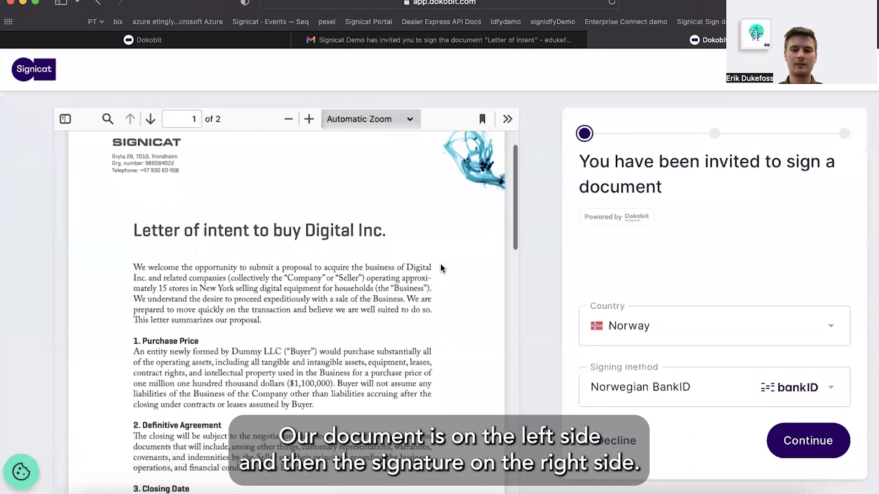
pyautogui.scroll(4, 441, 268)
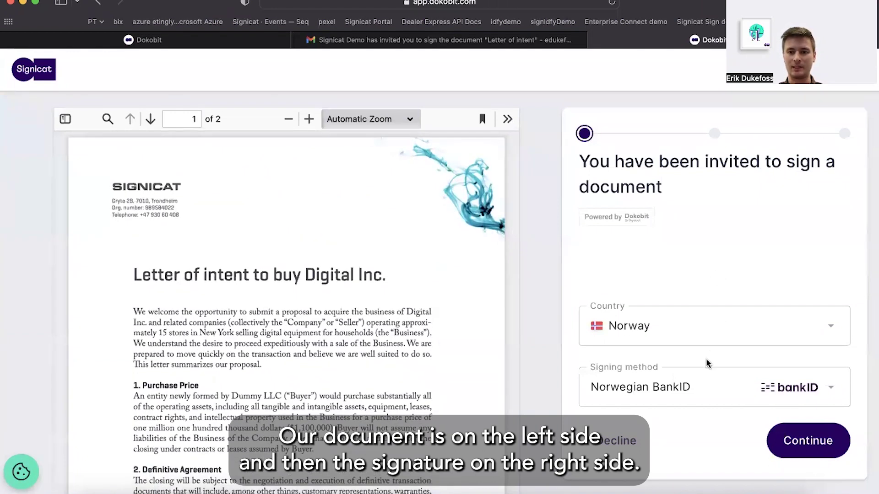
pyautogui.click(703, 394)
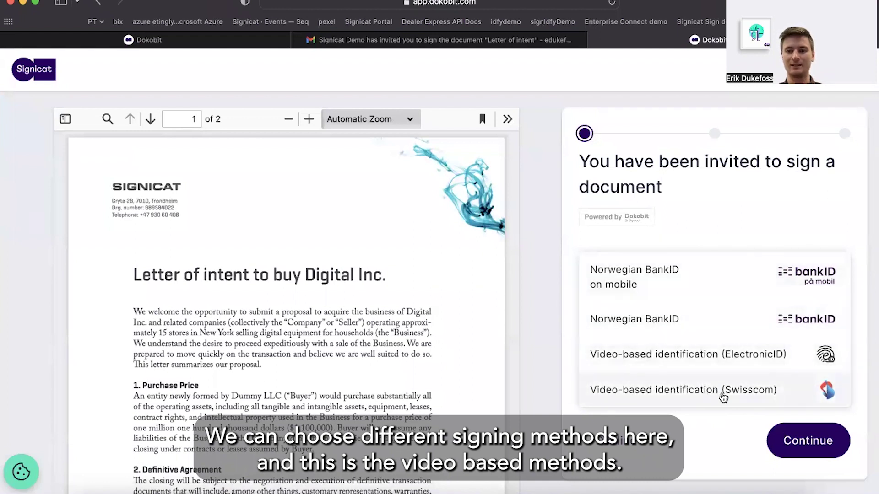
pyautogui.click(739, 219)
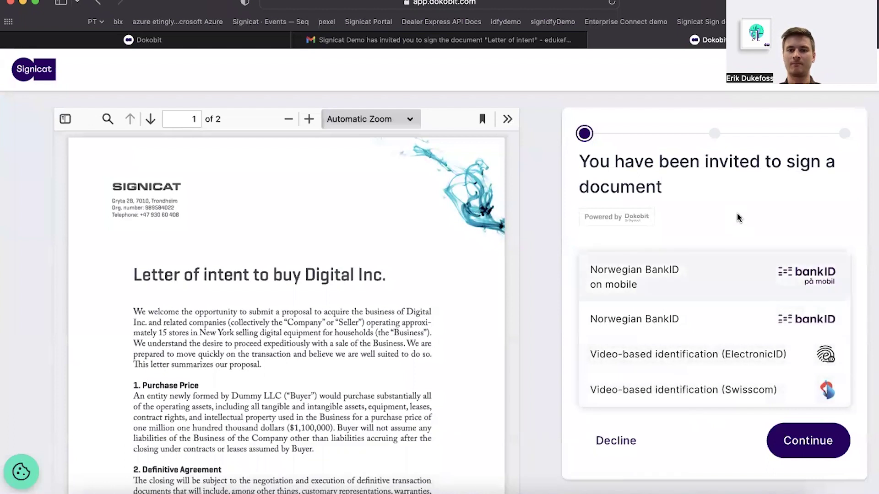
pyautogui.click(800, 443)
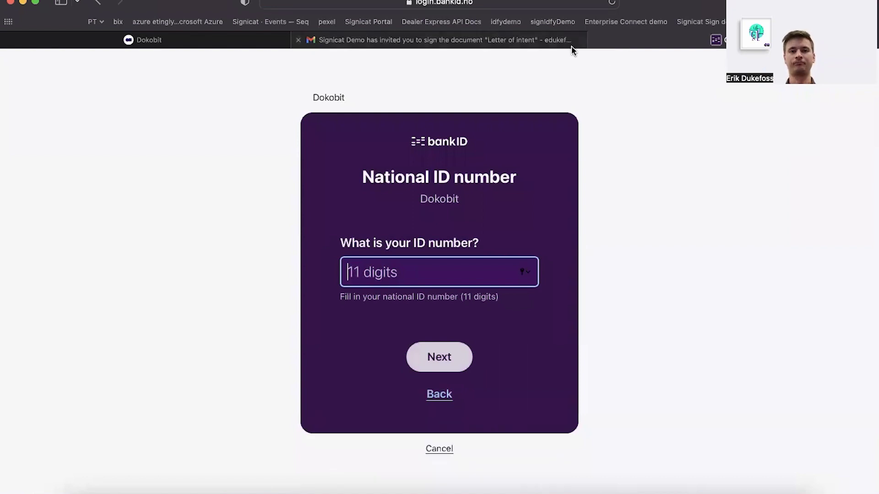
# Step: Leave the BankID login unfinished and return to Dokobit's Documents list
pyautogui.click(220, 46)
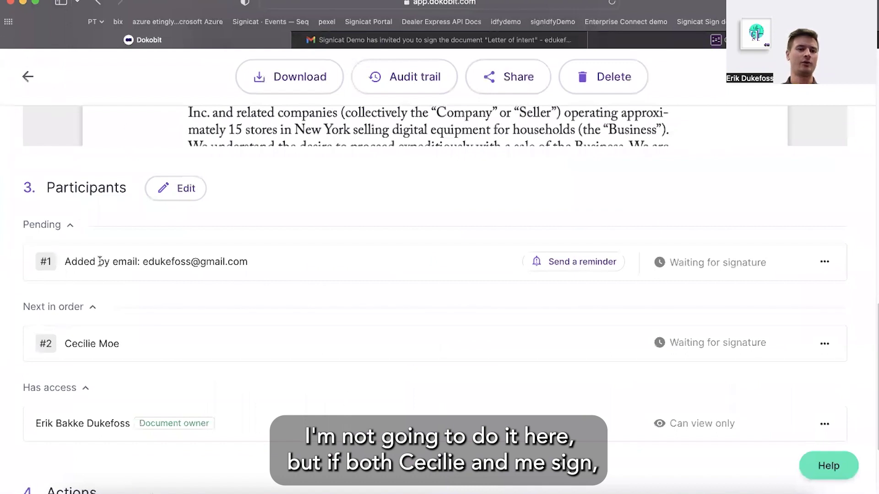
pyautogui.click(28, 76)
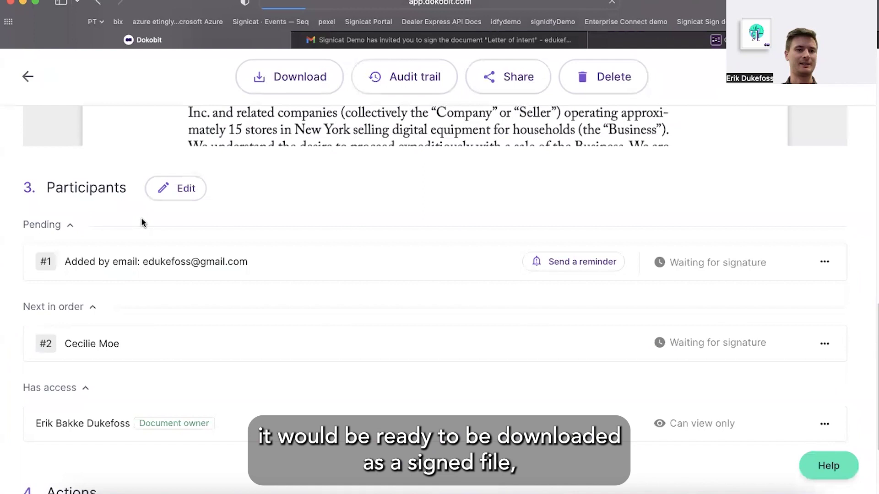